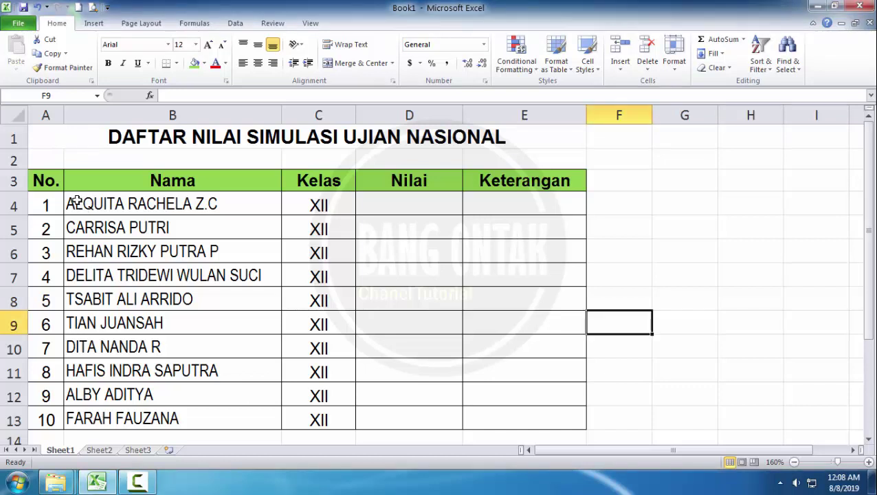
Select the names, classes and scores in B4:D13, then inspect the pass/fail formula in E4.
{"action": "left_click", "coordinate": [77, 201]}
{"action": "left_click_drag", "start_coordinate": [77, 200], "coordinate": [389, 416]}
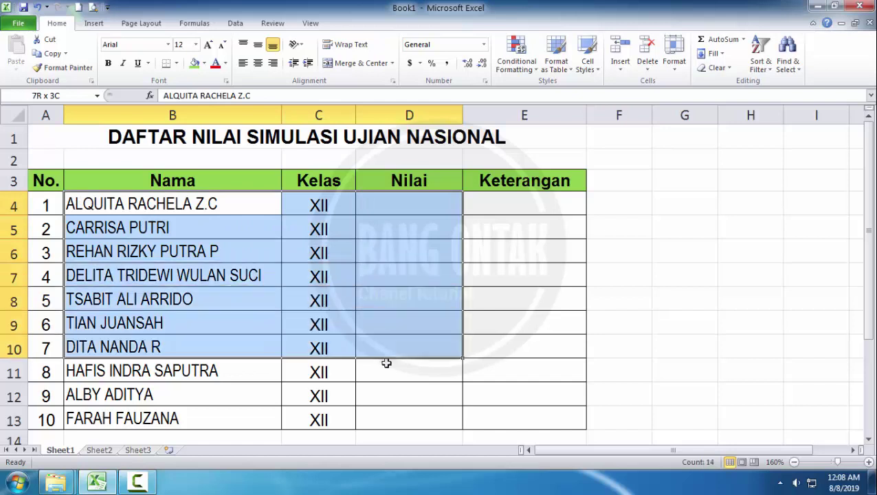
{"action": "left_click", "coordinate": [504, 206]}
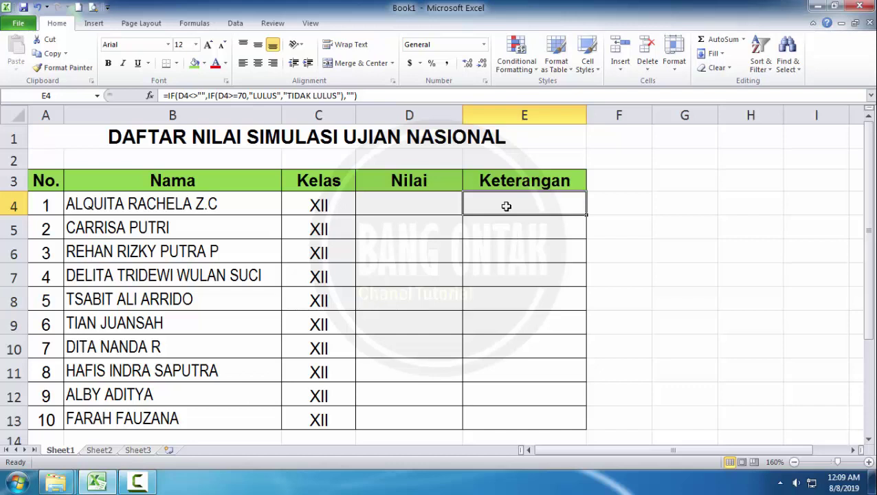
Enter test scores 90, 75 and 60 into D4:D6.
{"action": "left_click", "coordinate": [411, 204]}
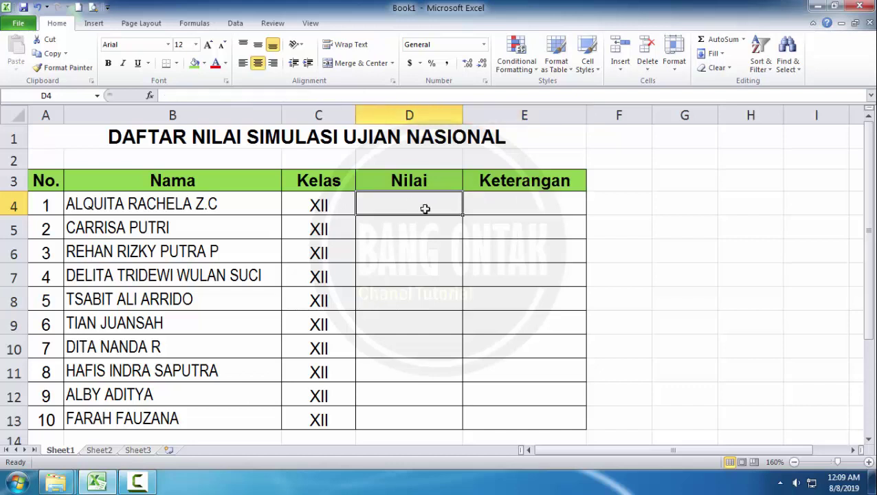
{"action": "type", "text": "90"}
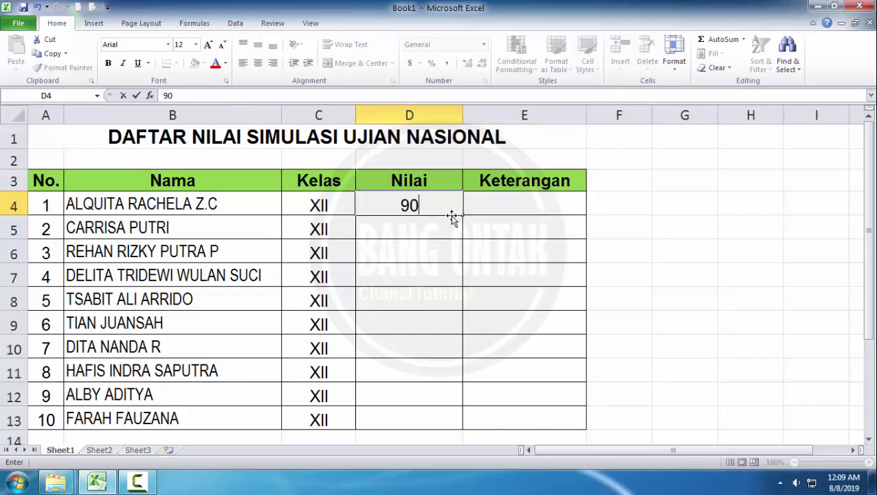
{"action": "key", "text": "Return"}
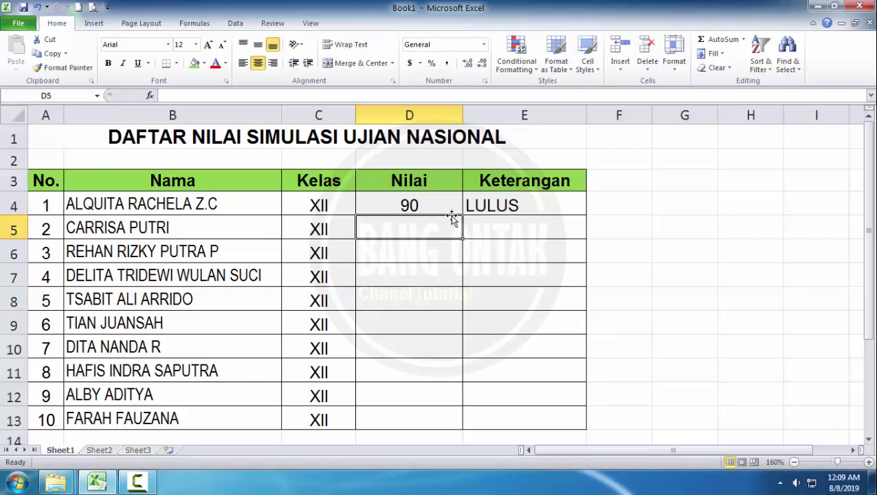
{"action": "type", "text": "7"}
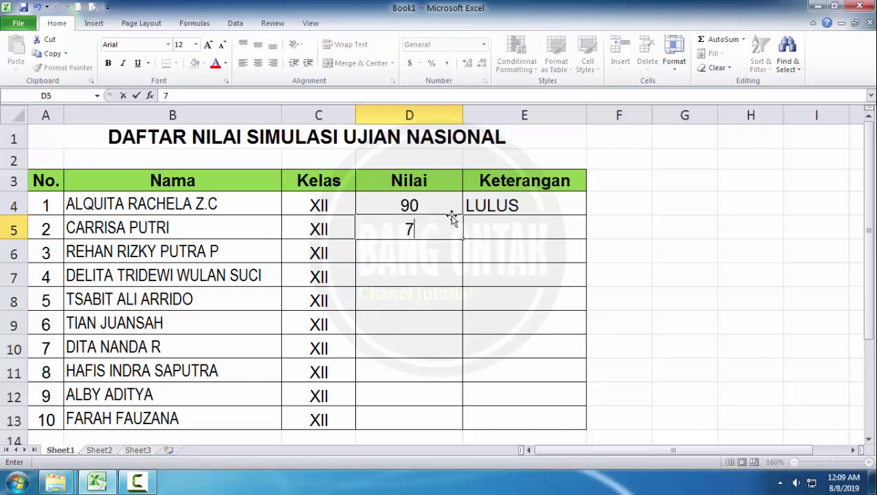
{"action": "type", "text": "5"}
{"action": "key", "text": "Return"}
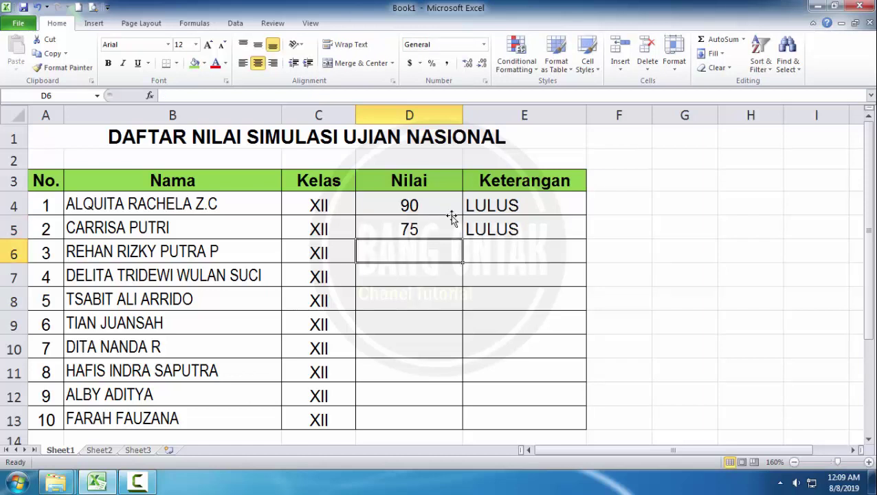
{"action": "type", "text": "60"}
{"action": "key", "text": "Return"}
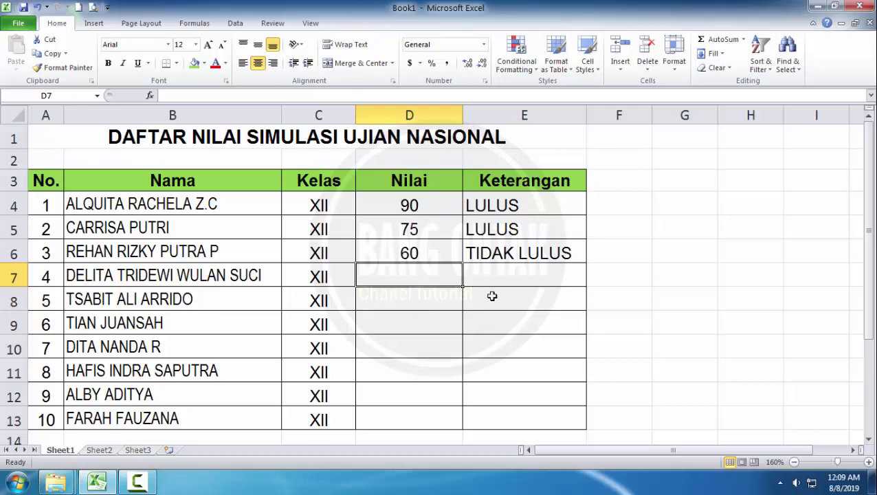
Type 75 over the Keterangan formula in E8, then undo to restore it.
{"action": "left_click", "coordinate": [533, 306]}
{"action": "type", "text": "7"}
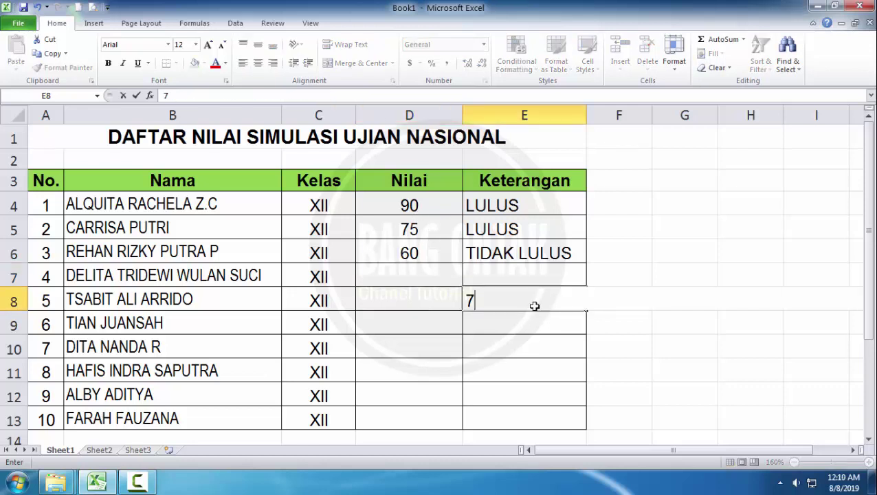
{"action": "type", "text": "5"}
{"action": "key", "text": "Return"}
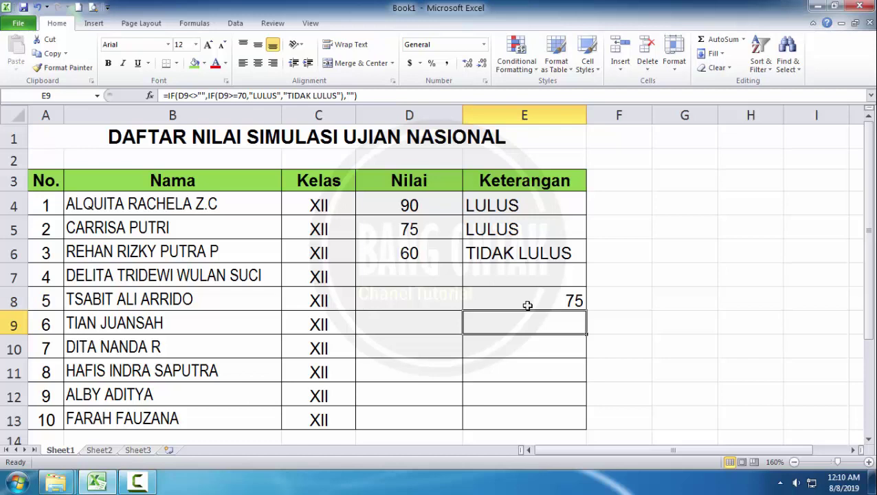
{"action": "key", "text": "ctrl+z"}
Clear the test scores from D4:D6 and check the pass/fail formula in E7.
{"action": "left_click_drag", "start_coordinate": [411, 205], "coordinate": [410, 252]}
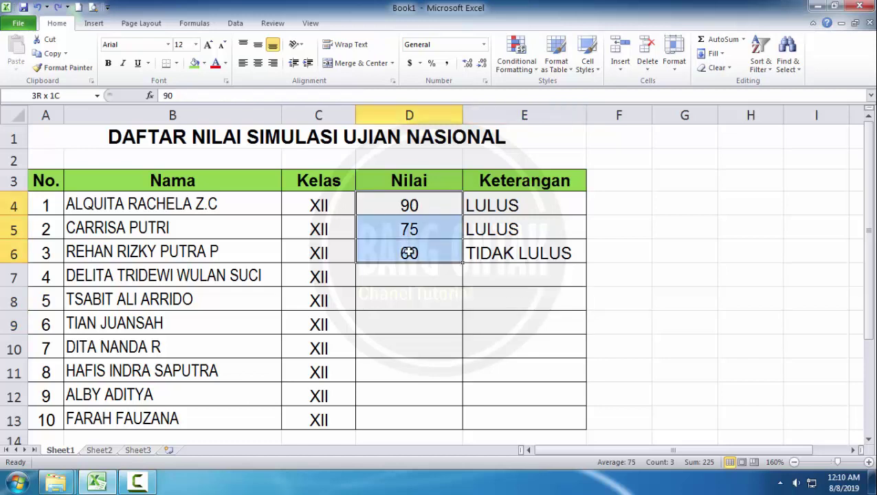
{"action": "key", "text": "Delete"}
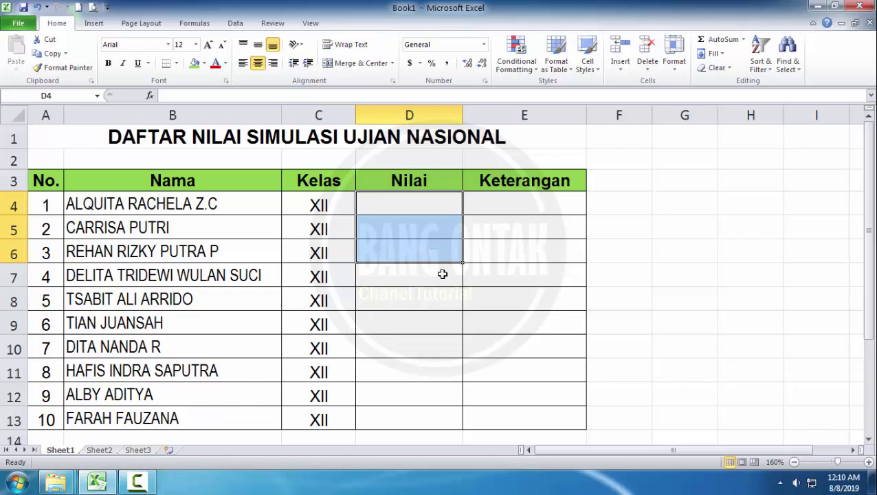
{"action": "left_click", "coordinate": [488, 280]}
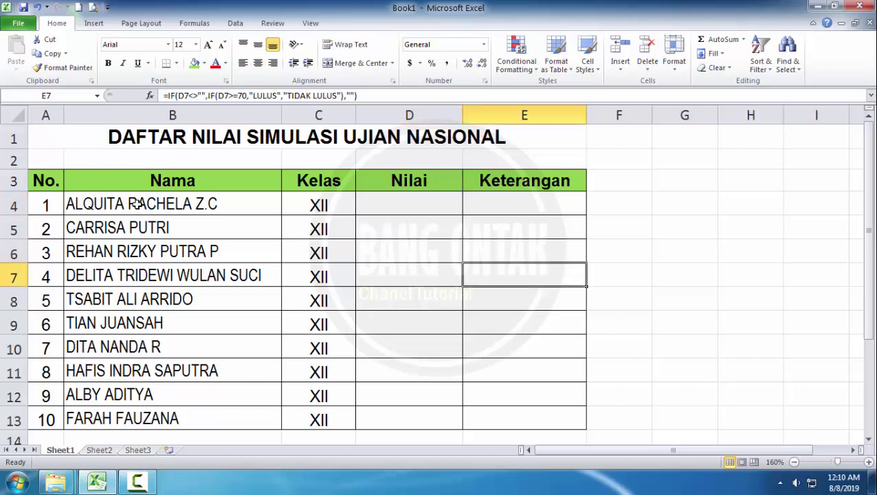
Uncheck Locked on the Format Cells Protection tab for B4:D13 and apply it.
{"action": "left_click_drag", "start_coordinate": [75, 203], "coordinate": [381, 414]}
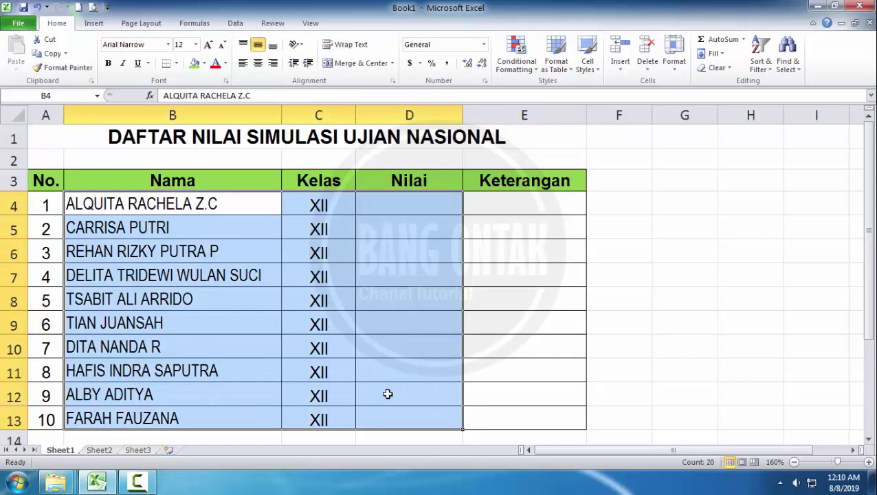
{"action": "right_click", "coordinate": [379, 350]}
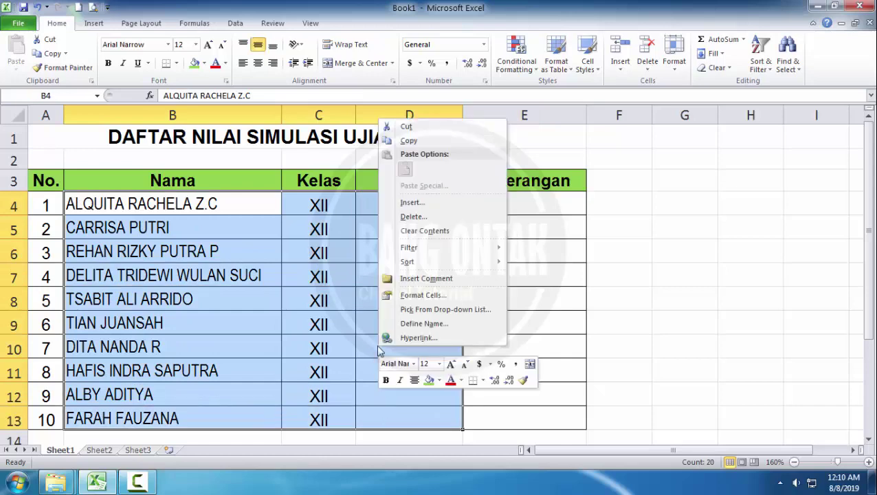
{"action": "left_click", "coordinate": [424, 298]}
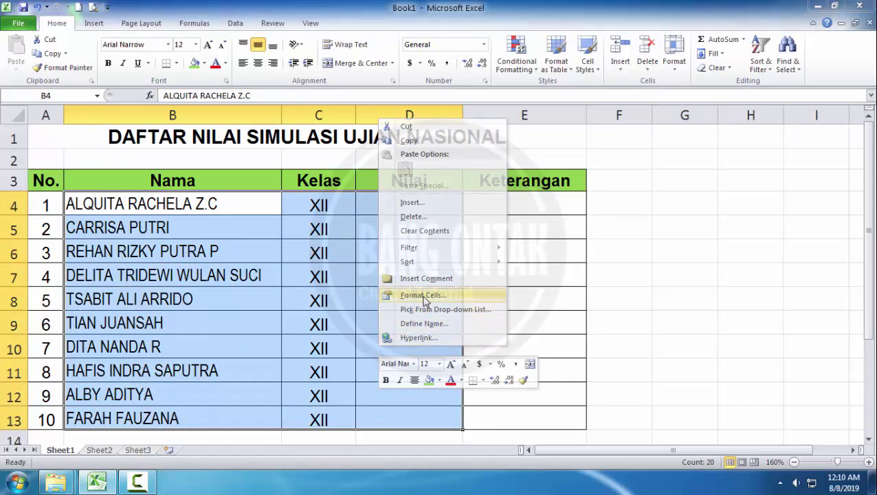
{"action": "left_click_drag", "start_coordinate": [469, 148], "coordinate": [698, 151]}
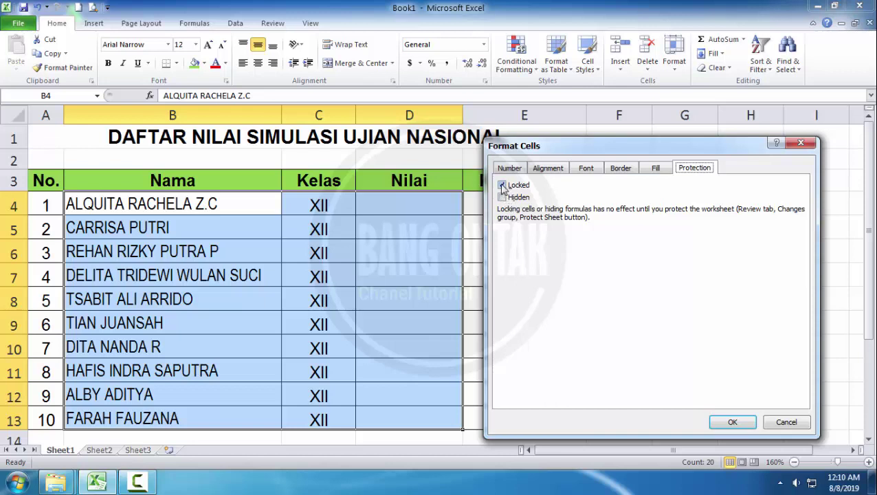
{"action": "left_click", "coordinate": [502, 186]}
{"action": "left_click", "coordinate": [732, 422]}
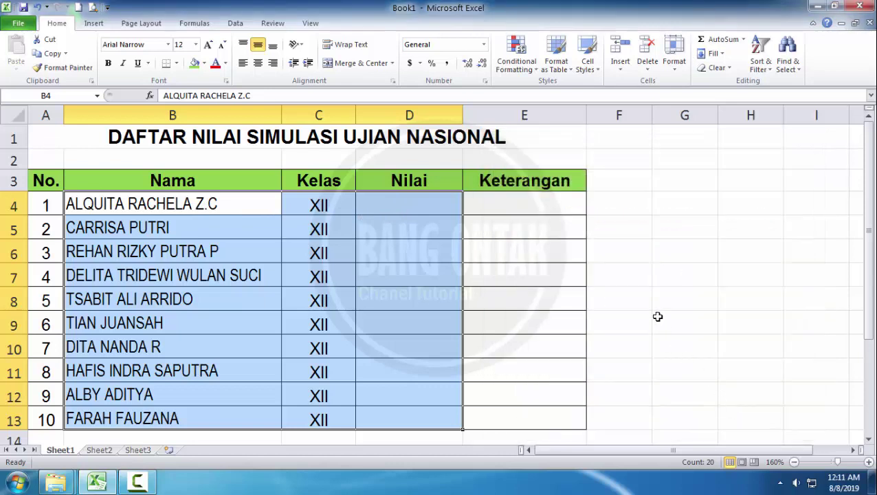
Turn on Hidden for the Keterangan cells E4:E13 in Format Cells, keeping Locked checked.
{"action": "left_click", "coordinate": [632, 271]}
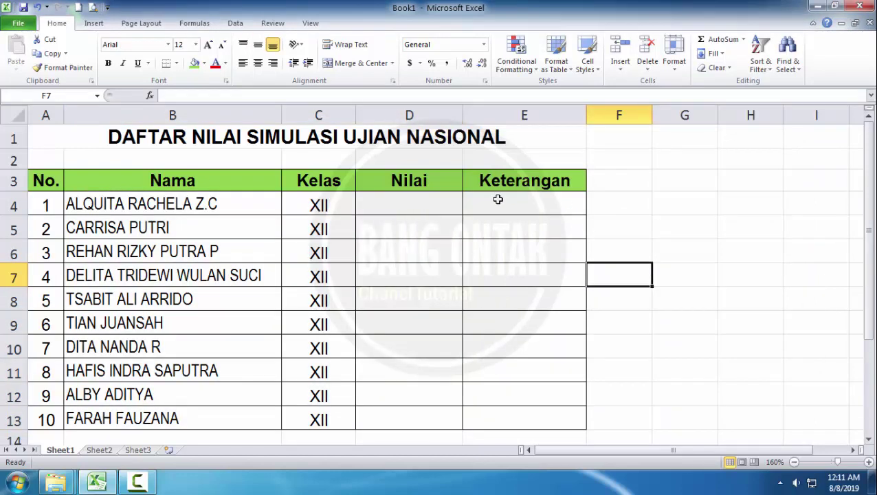
{"action": "left_click_drag", "start_coordinate": [498, 199], "coordinate": [503, 418]}
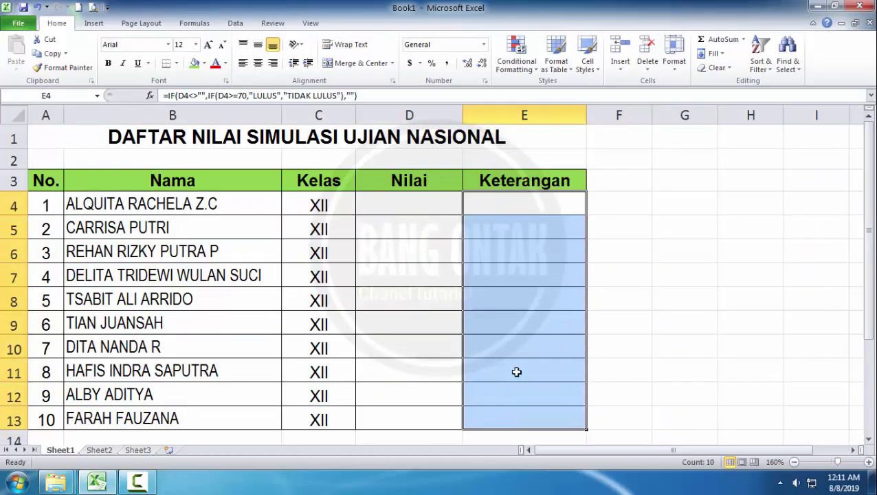
{"action": "right_click", "coordinate": [534, 343]}
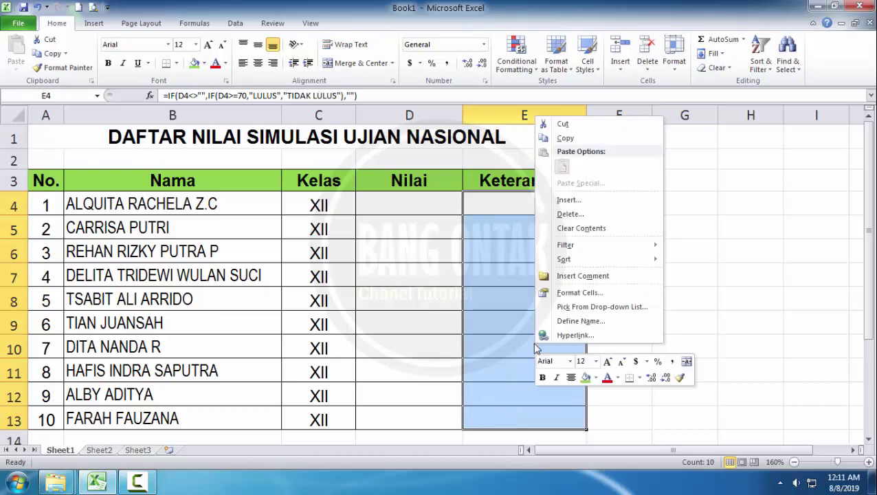
{"action": "left_click", "coordinate": [576, 293]}
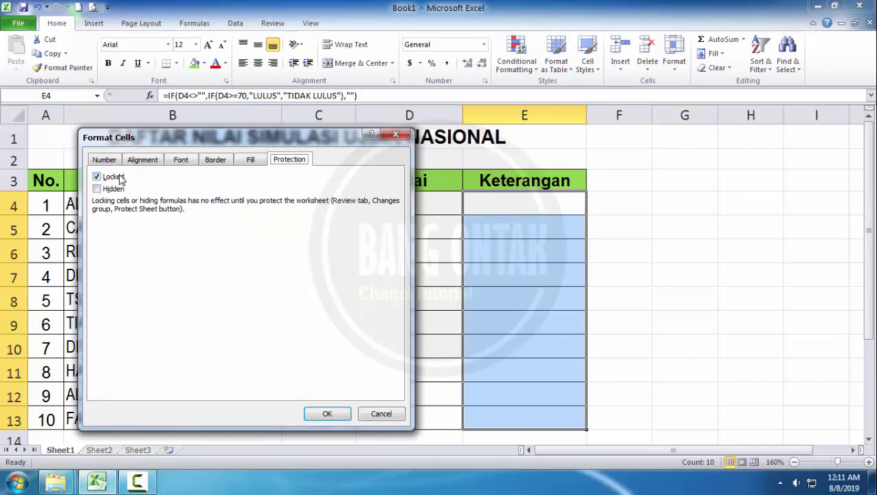
{"action": "left_click", "coordinate": [97, 190]}
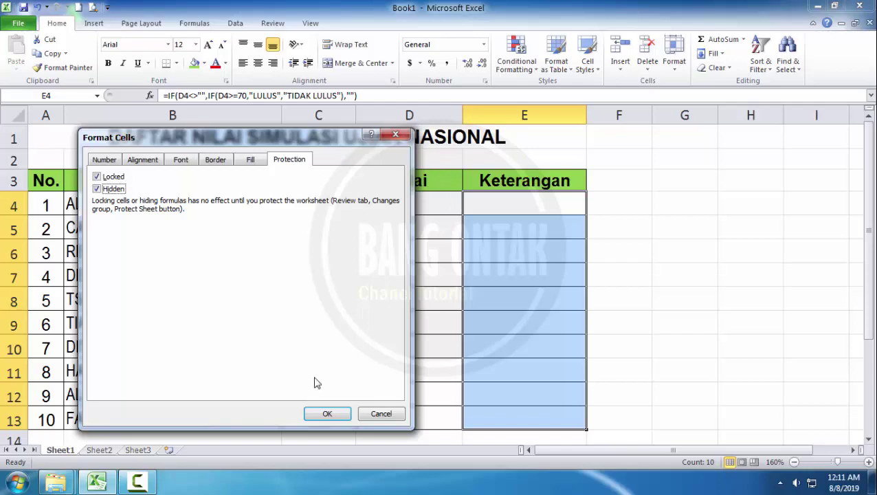
{"action": "left_click", "coordinate": [325, 415]}
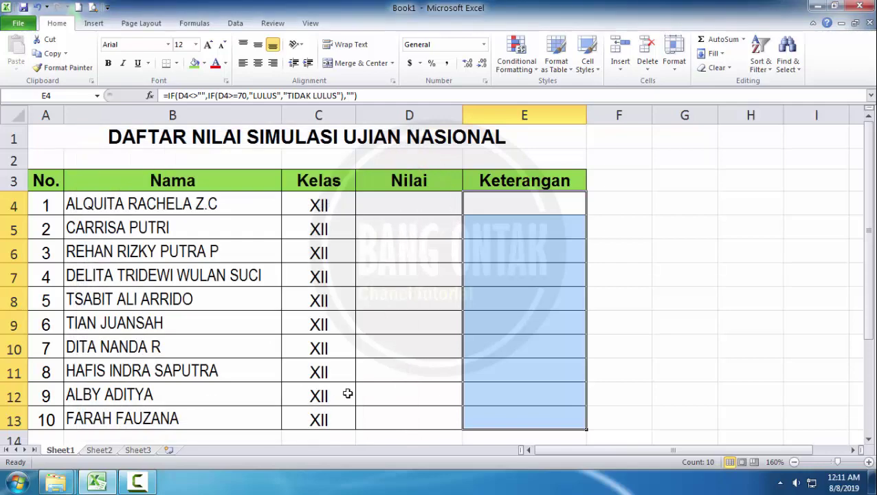
{"action": "left_click", "coordinate": [394, 350]}
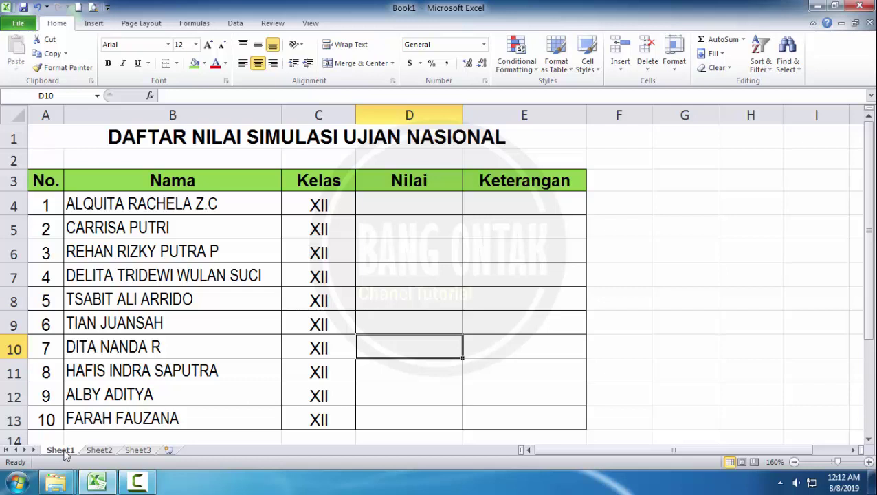
Protect Sheet1 from its tab menu, entering and confirming a sheet password.
{"action": "right_click", "coordinate": [64, 451]}
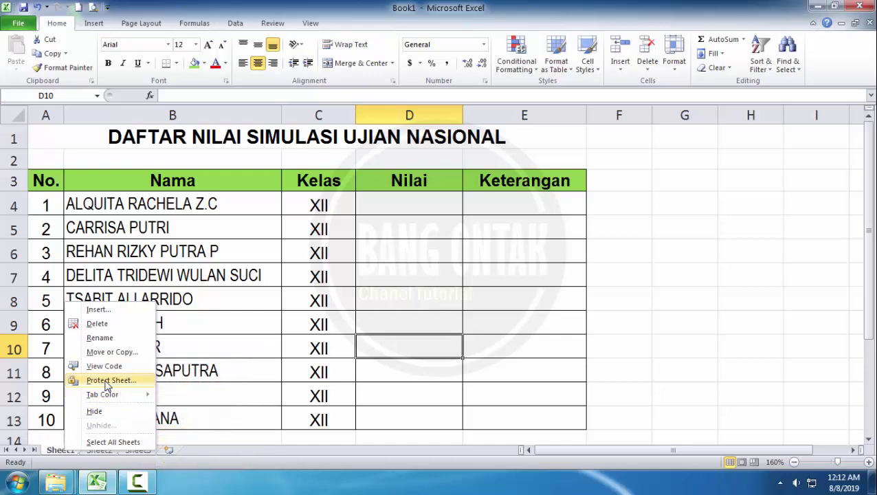
{"action": "left_click", "coordinate": [105, 382]}
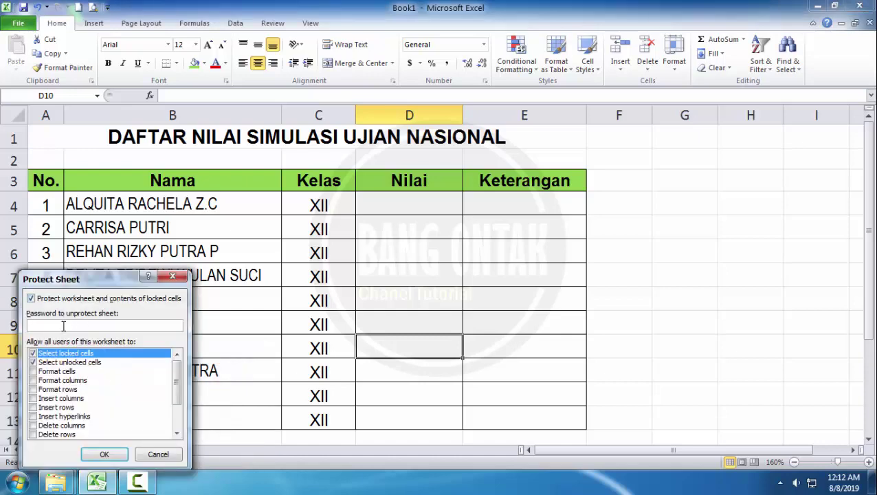
{"action": "left_click", "coordinate": [110, 457]}
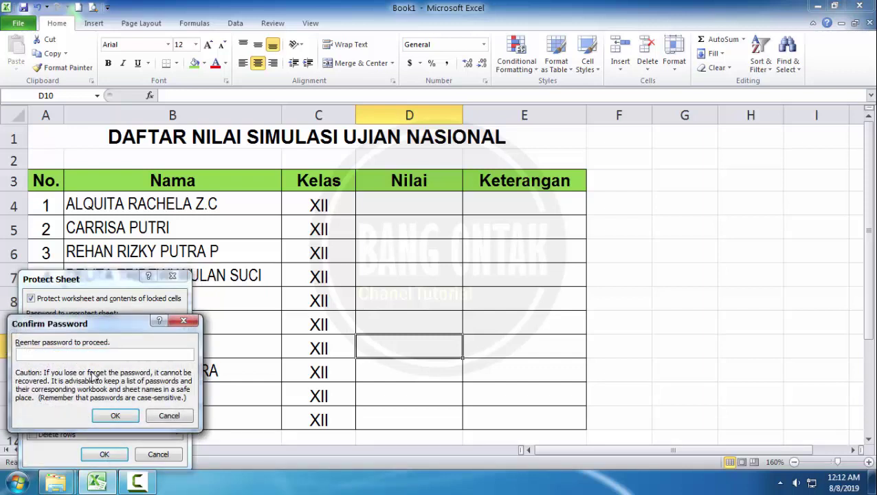
{"action": "left_click", "coordinate": [118, 416]}
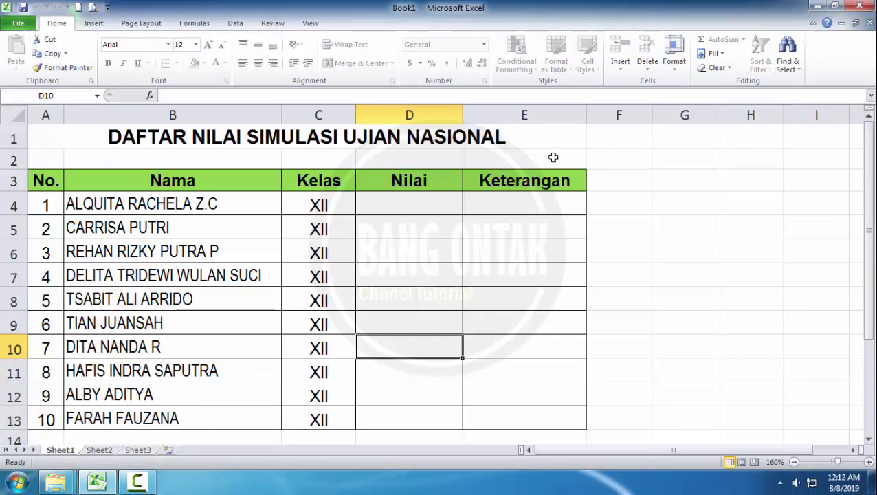
Enter scores 80, 75, 60, 80 and 50 in D4:D8, then try editing protected cell E9.
{"action": "left_click", "coordinate": [403, 207]}
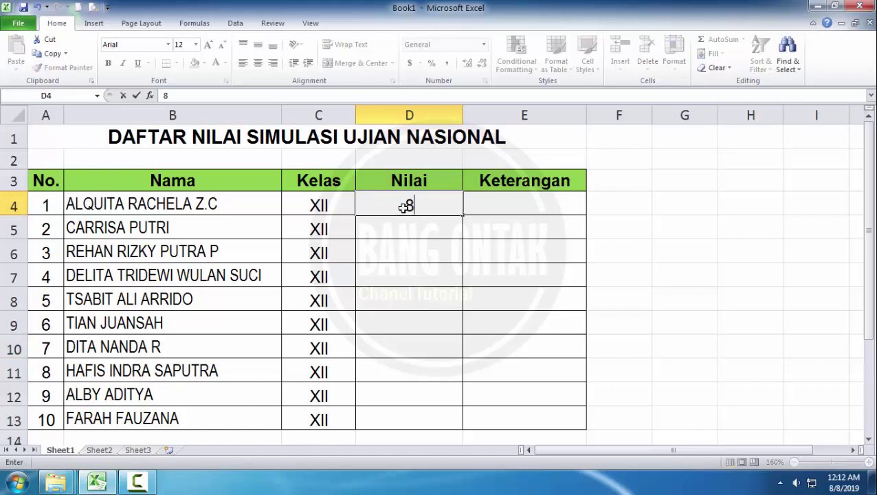
{"action": "type", "text": "80"}
{"action": "key", "text": "Return"}
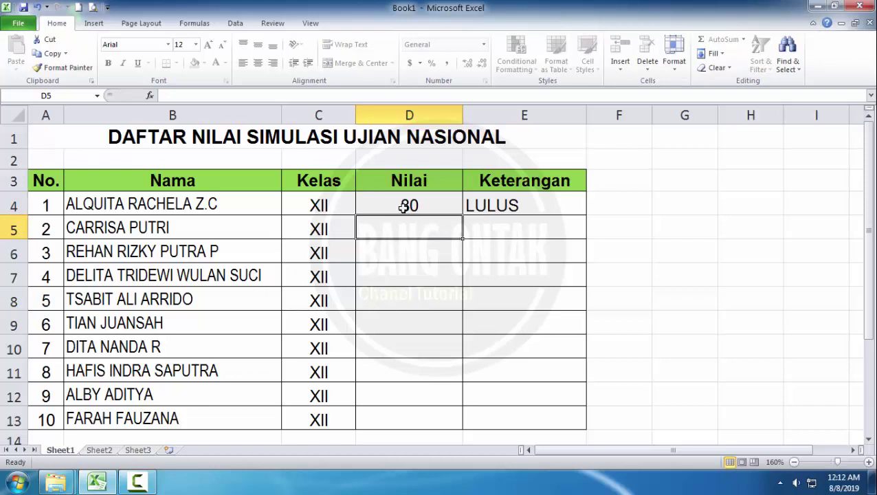
{"action": "type", "text": "75"}
{"action": "key", "text": "Return"}
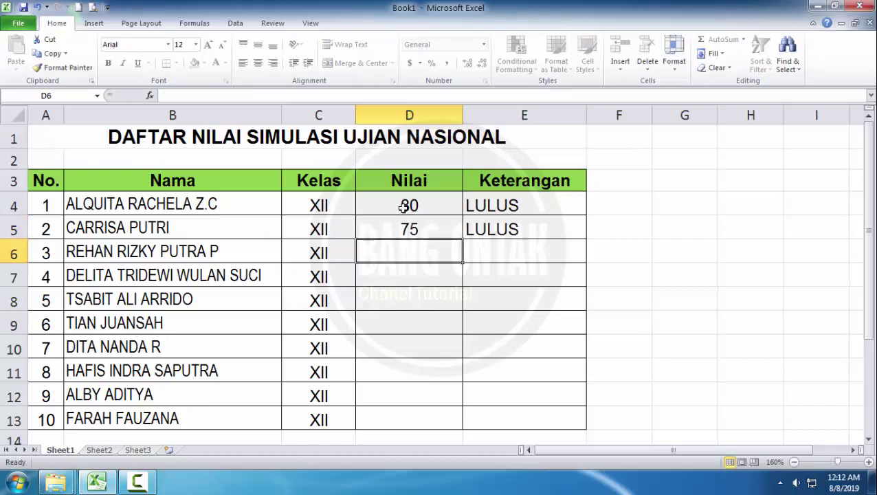
{"action": "type", "text": "6"}
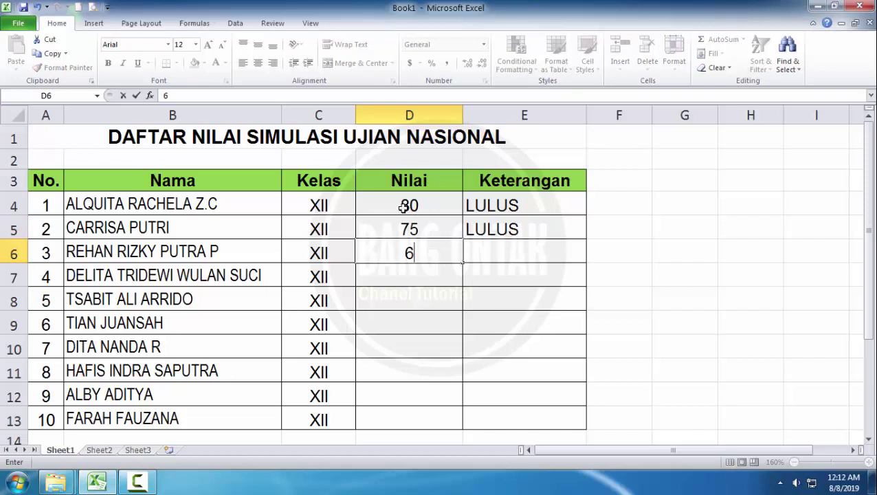
{"action": "type", "text": "0"}
{"action": "key", "text": "Return"}
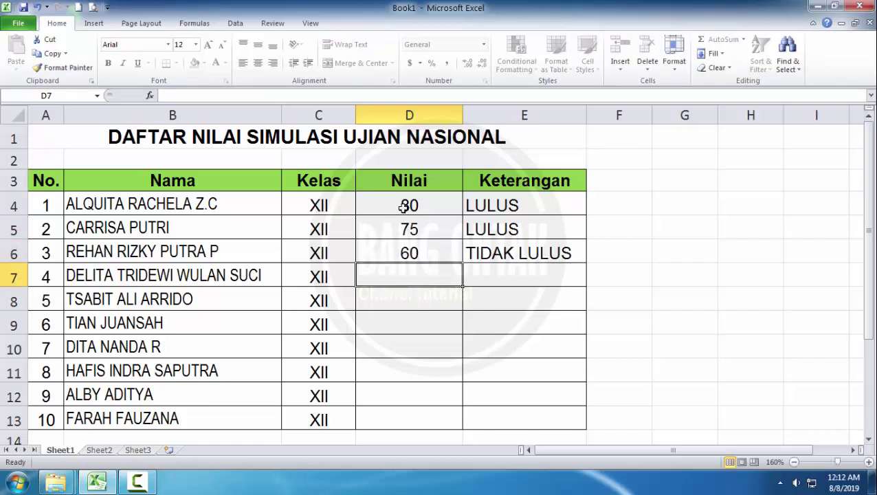
{"action": "type", "text": "80"}
{"action": "key", "text": "Return"}
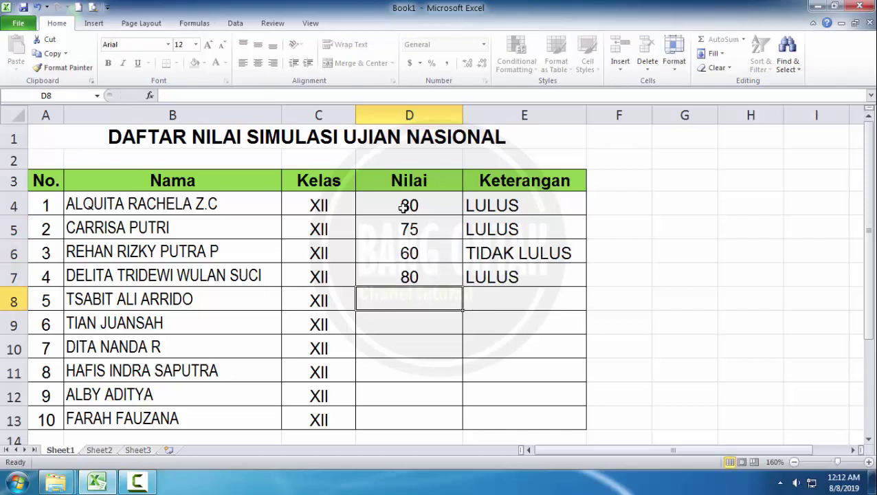
{"action": "type", "text": "50"}
{"action": "key", "text": "Return"}
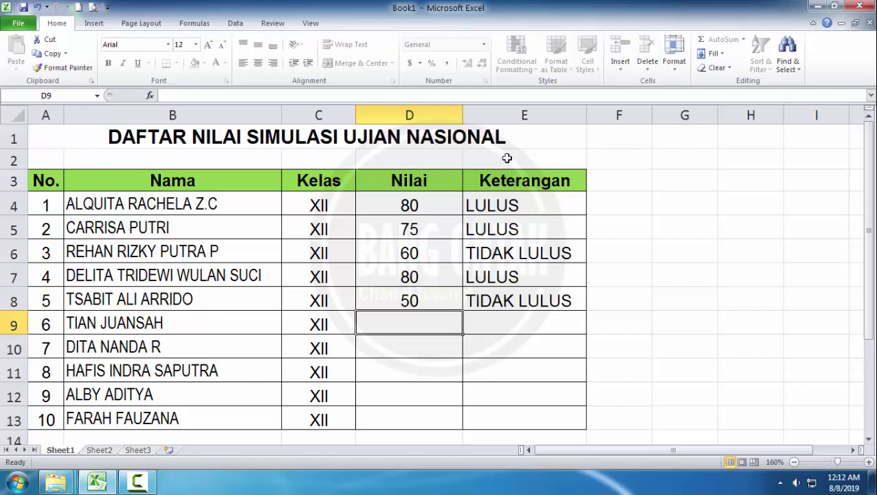
{"action": "left_click", "coordinate": [507, 325]}
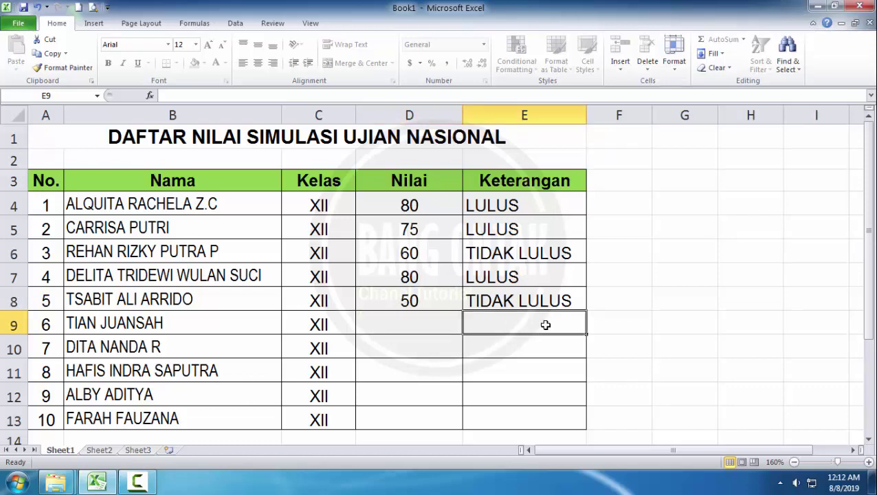
{"action": "double_click", "coordinate": [545, 324]}
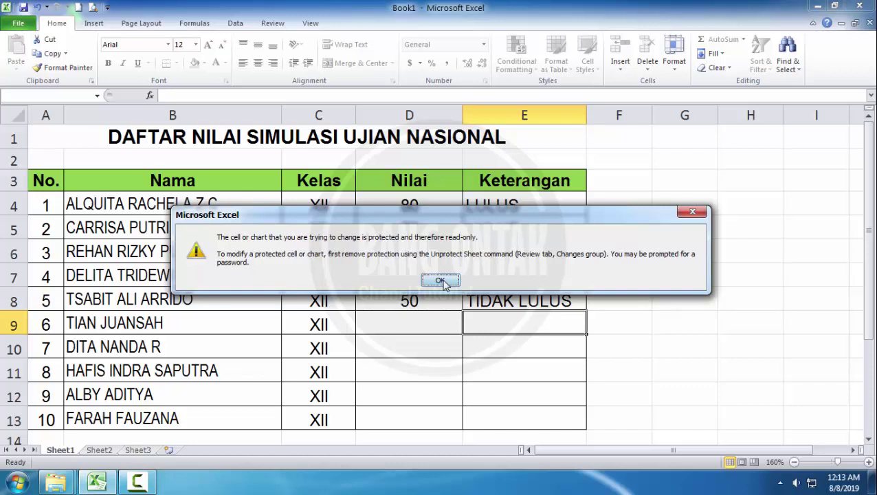
Dismiss the protection warning and enter scores 90, 80, 90, 80 and 40 in D9:D13.
{"action": "left_click", "coordinate": [440, 281]}
{"action": "left_click", "coordinate": [428, 326]}
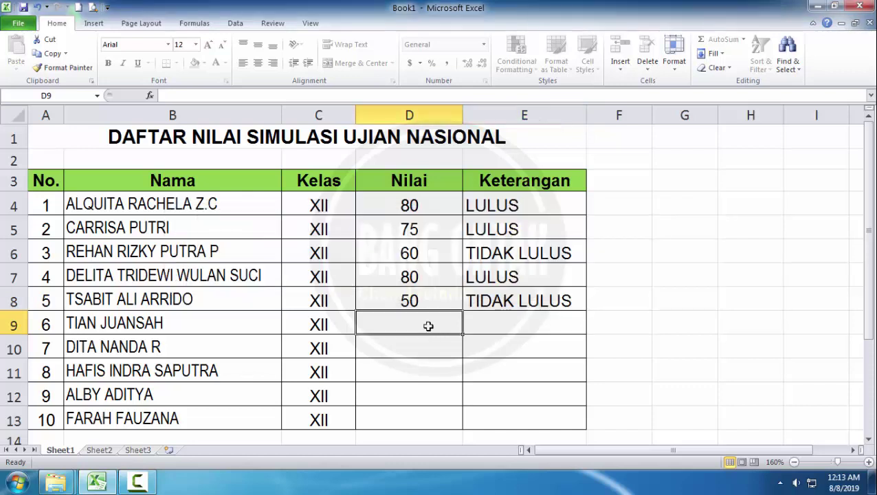
{"action": "type", "text": "9"}
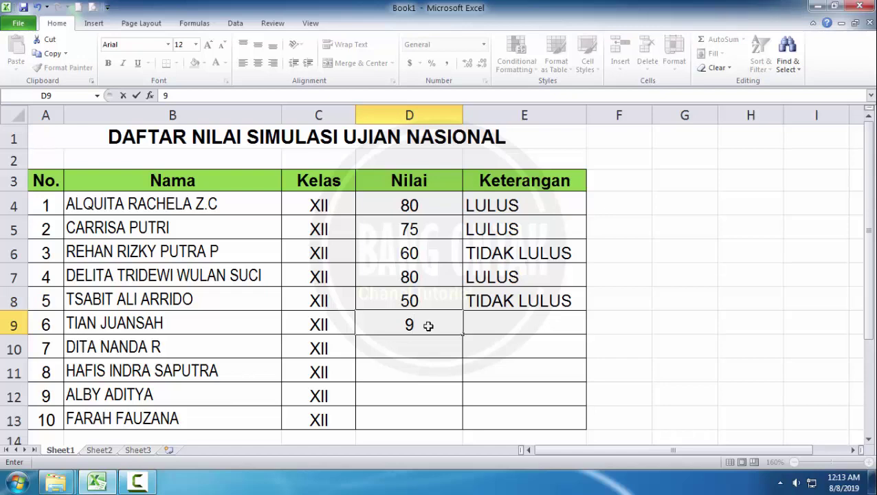
{"action": "type", "text": "0"}
{"action": "key", "text": "Return"}
{"action": "type", "text": "80 90 80 40"}
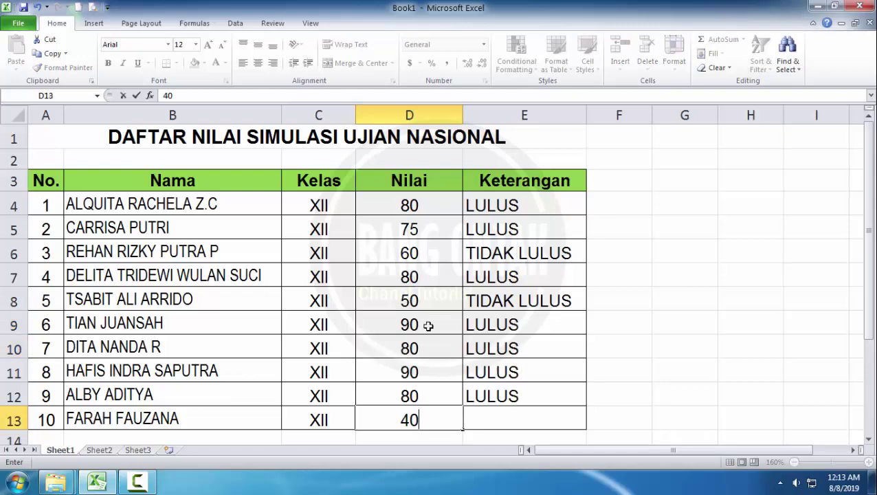
{"action": "key", "text": "Return"}
{"action": "scroll", "coordinate": [440, 323], "scroll_direction": "up", "scroll_amount": 1}
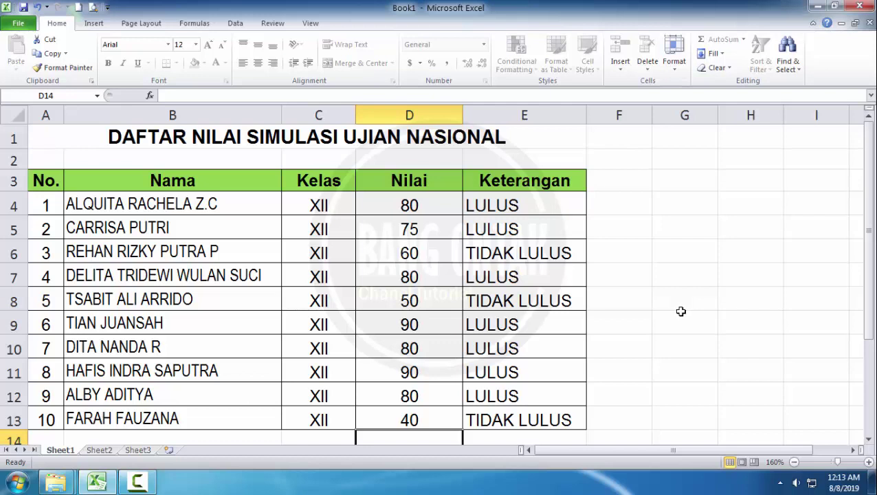
{"action": "left_click", "coordinate": [669, 306]}
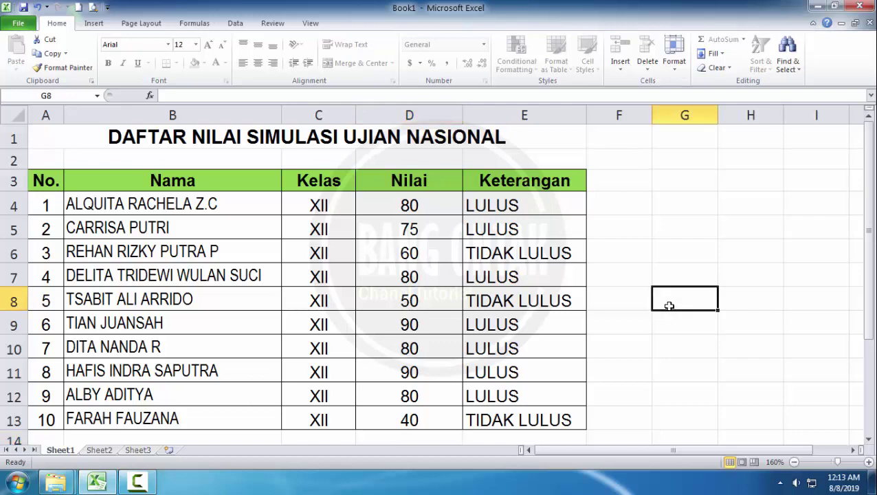